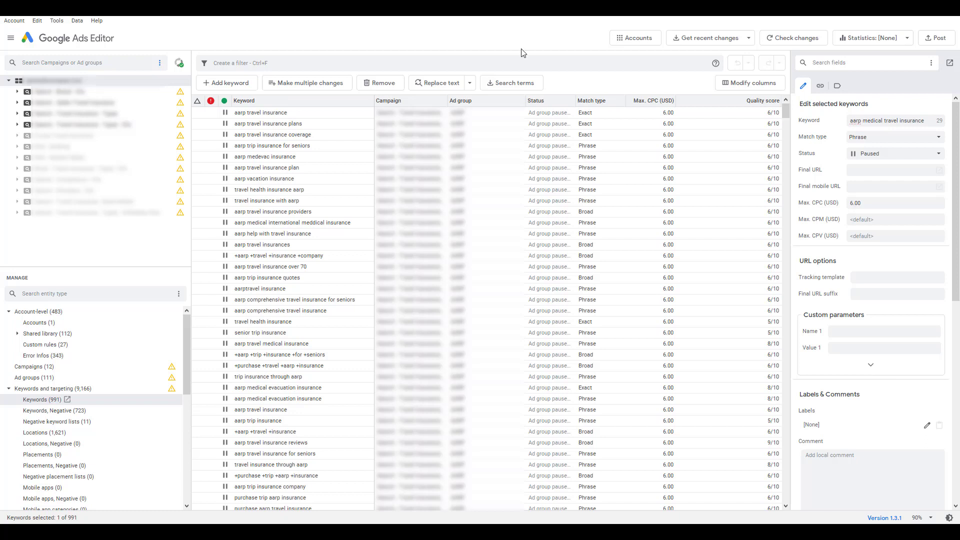
Open Find duplicate keywords and narrow the search scope to the 94 active campaigns.
click(56, 20)
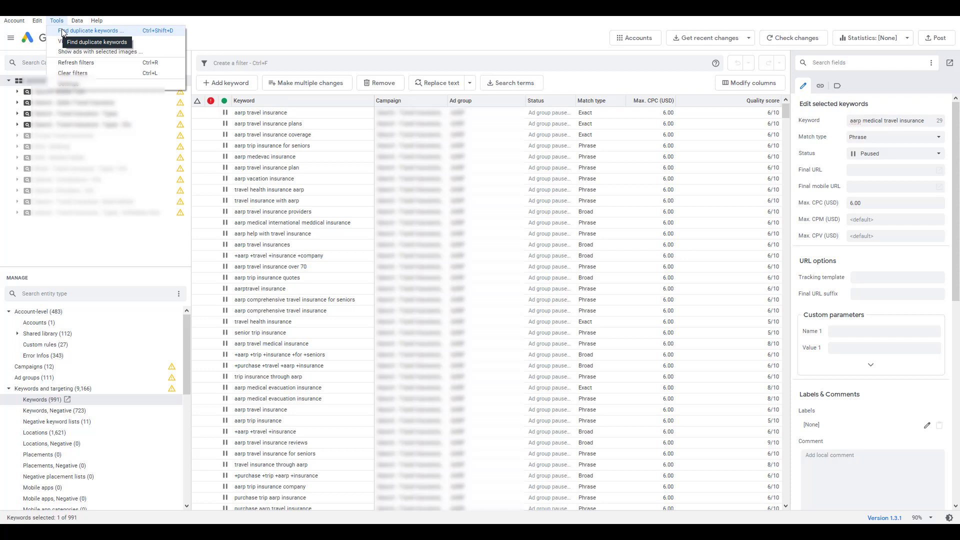
click(63, 31)
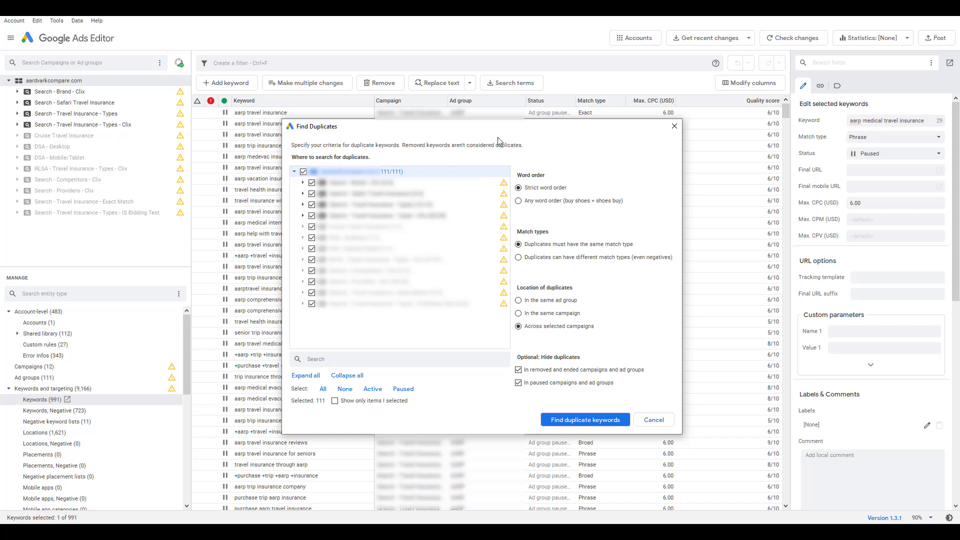
click(303, 172)
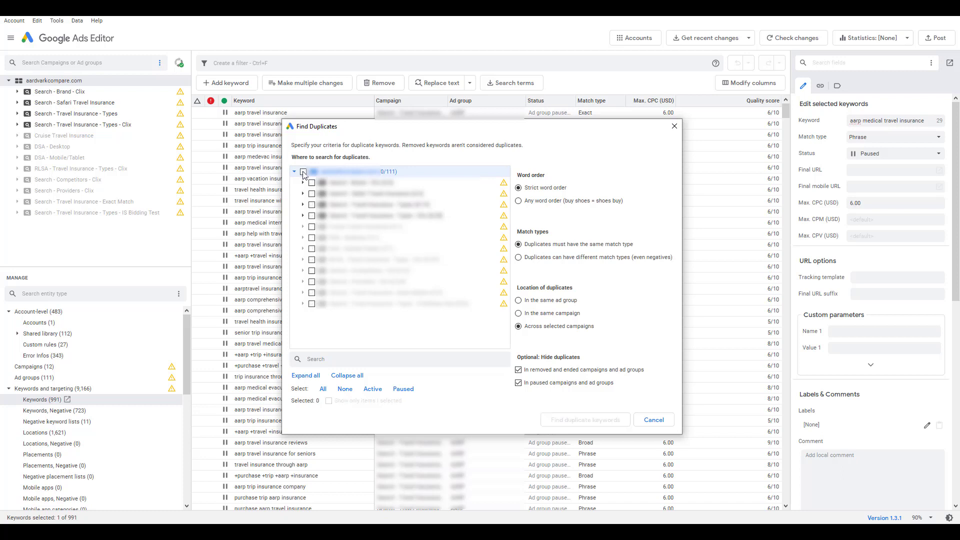
click(311, 215)
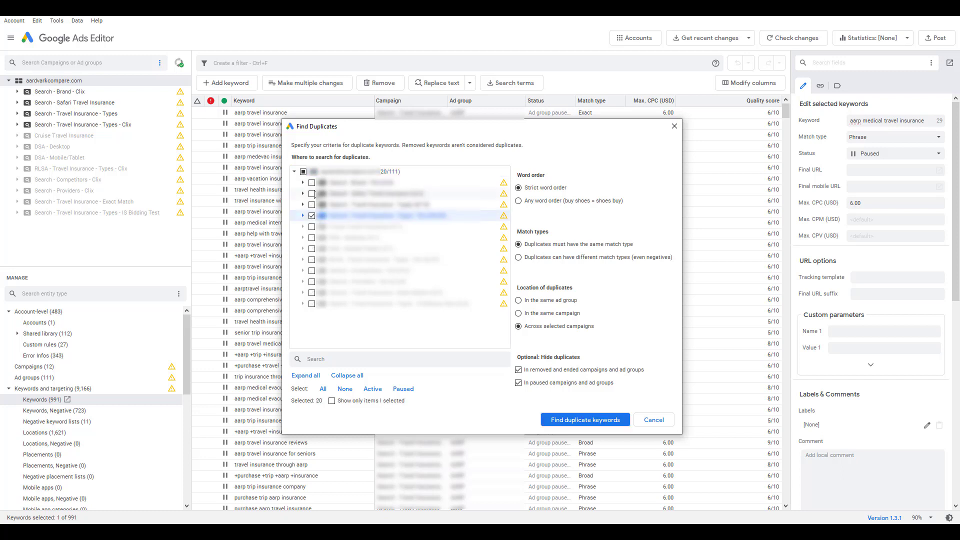
click(312, 194)
click(345, 389)
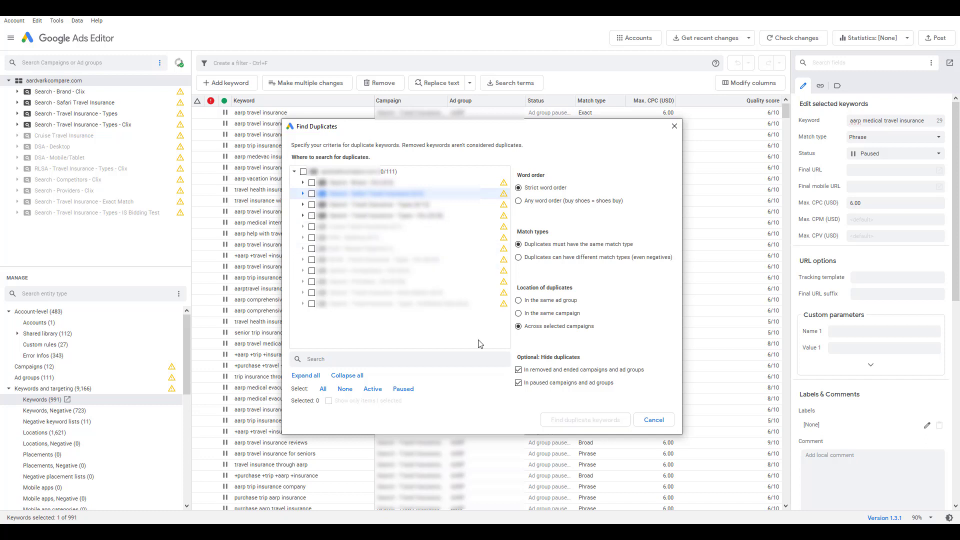
click(372, 390)
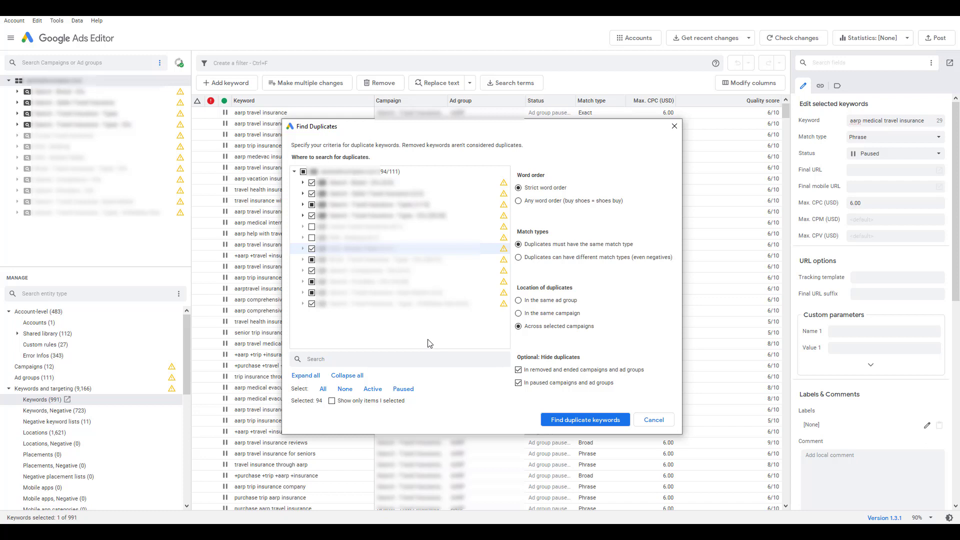
click(303, 281)
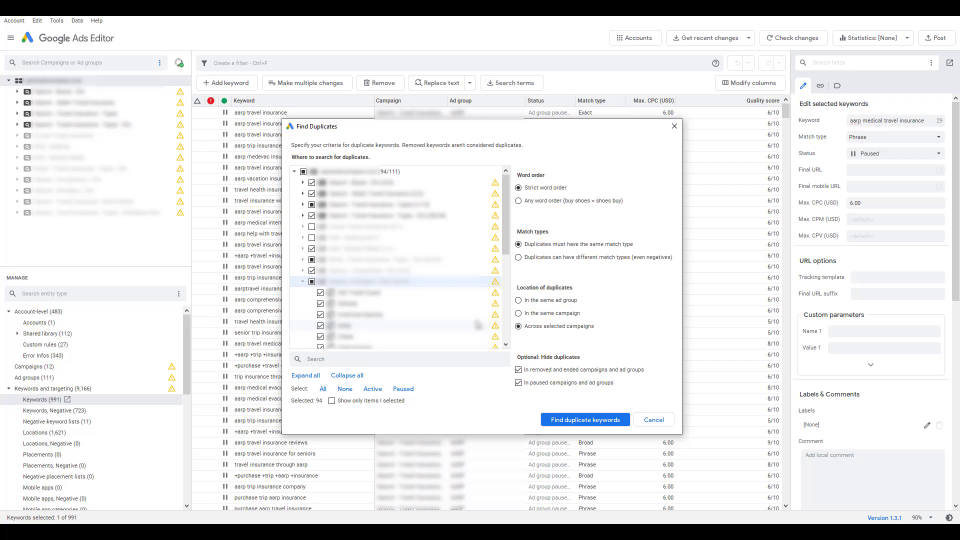
Inspect the campaign tree with Expand all and Collapse all, then tick the account to include all 111 campaigns.
click(303, 282)
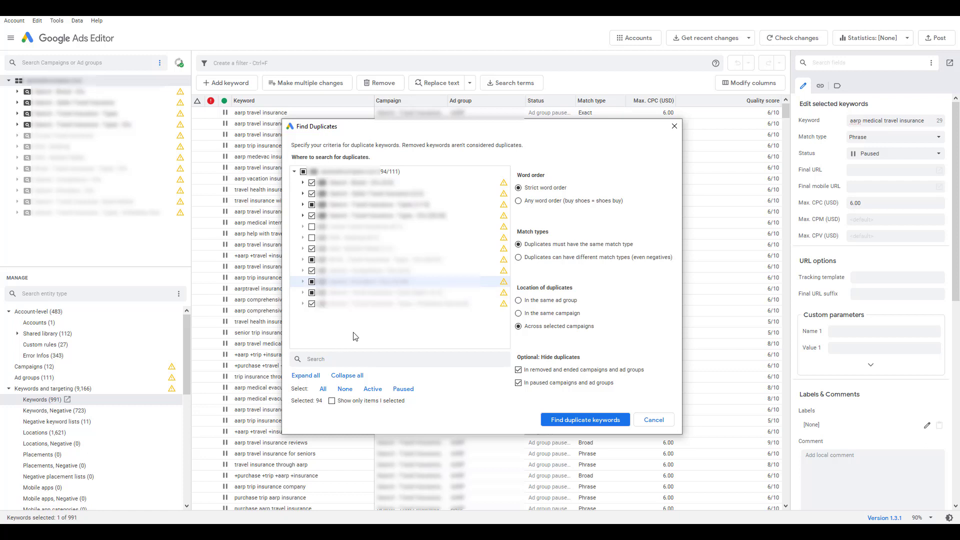
click(306, 375)
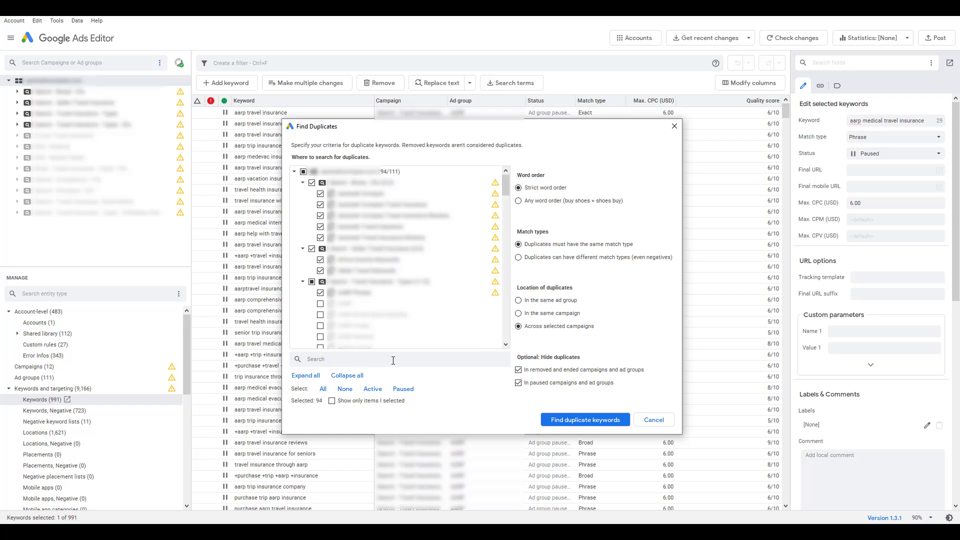
click(346, 375)
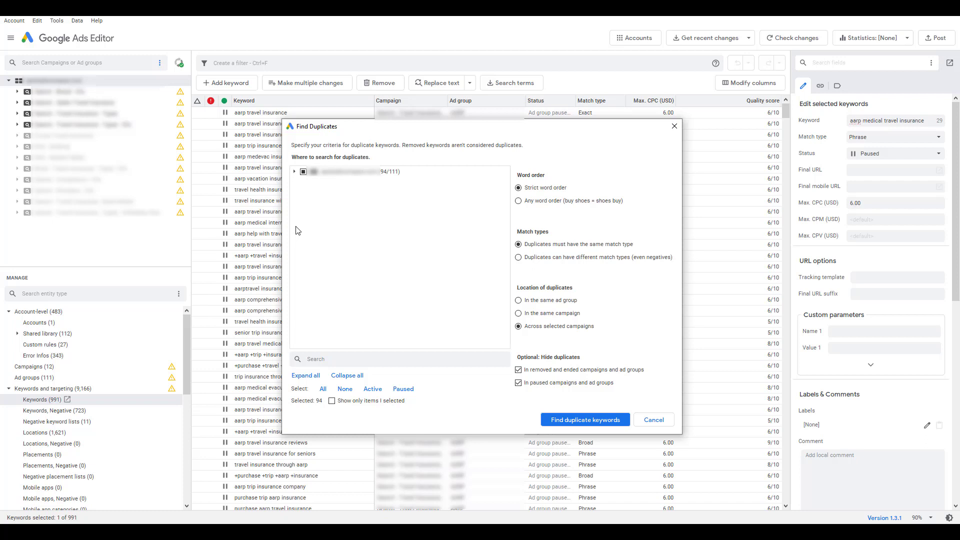
click(295, 172)
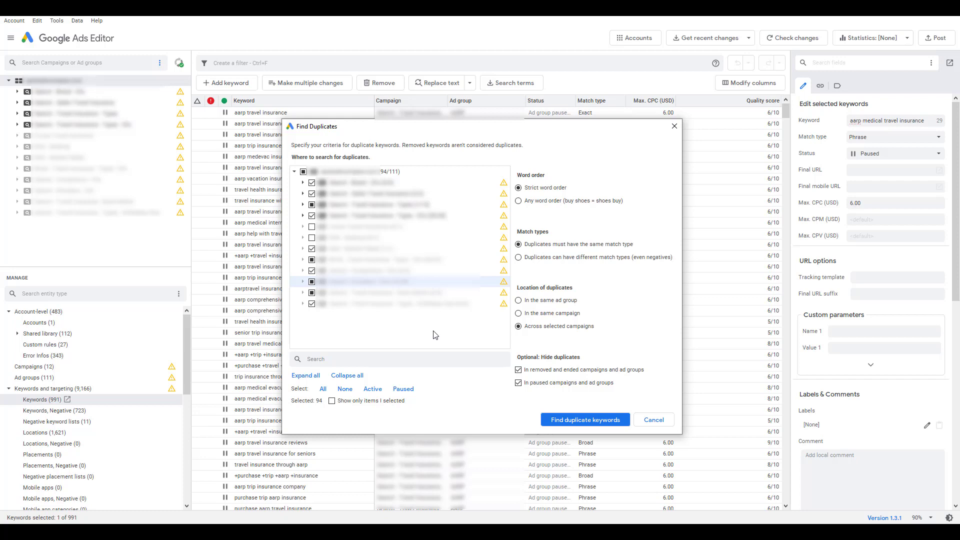
click(303, 171)
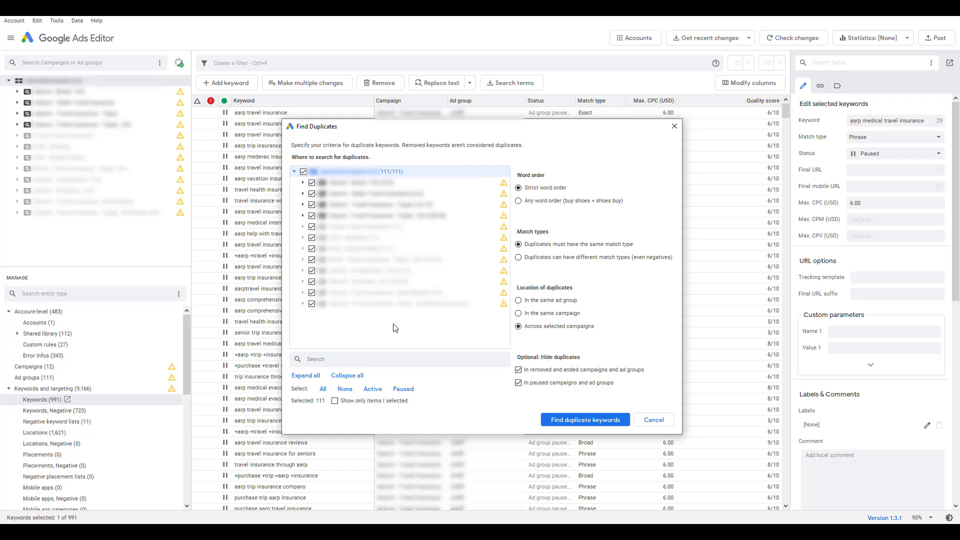
click(553, 203)
click(554, 189)
Keep Same match type and Across selected campaigns, and unhide duplicates in removed, ended or paused items.
click(588, 259)
key(Up)
click(579, 317)
key(Up)
click(630, 326)
click(586, 372)
click(591, 385)
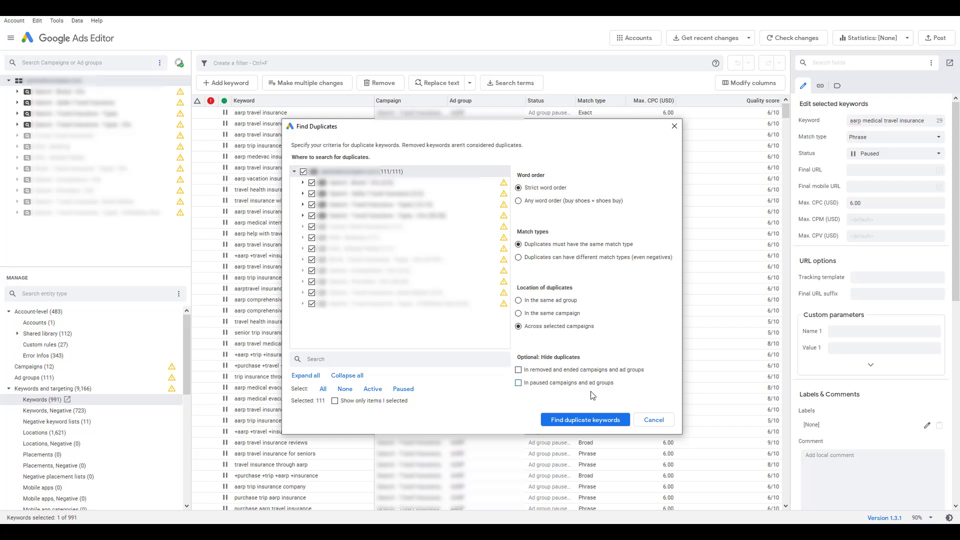
Run the duplicate search, listing 618 duplicate keywords in the grid.
click(598, 418)
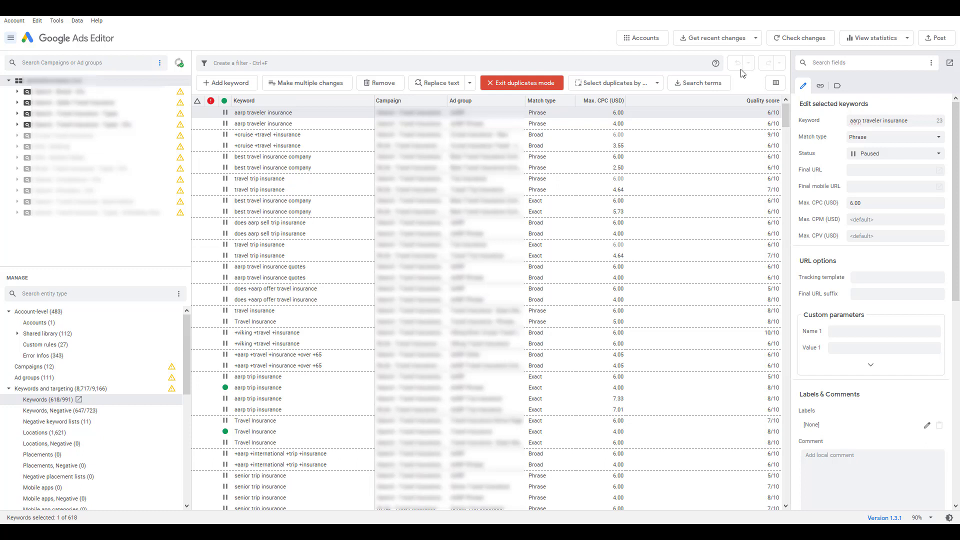
Add Est. top of page bid, Est. first position bid, Landing page experience, Expected CTR and Ad relevance columns.
click(777, 84)
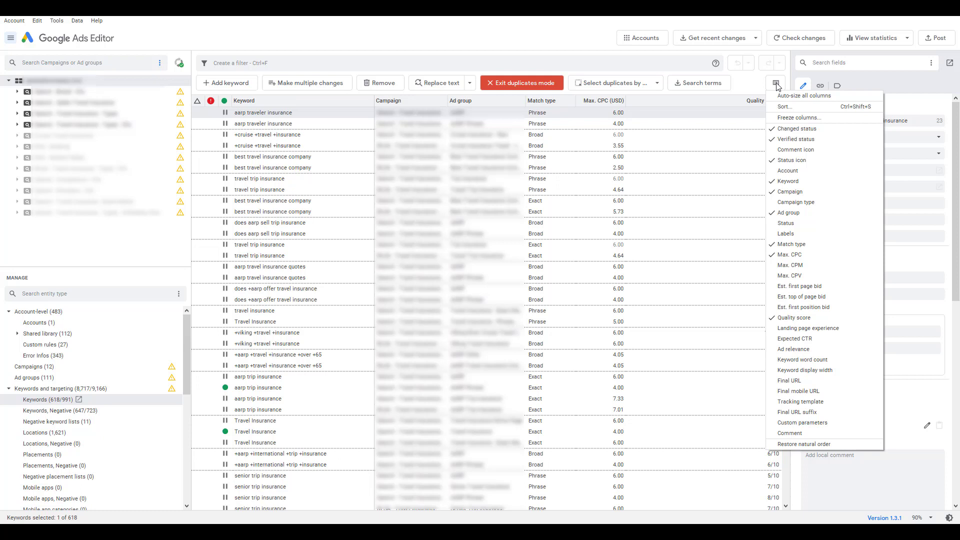
click(825, 297)
click(832, 308)
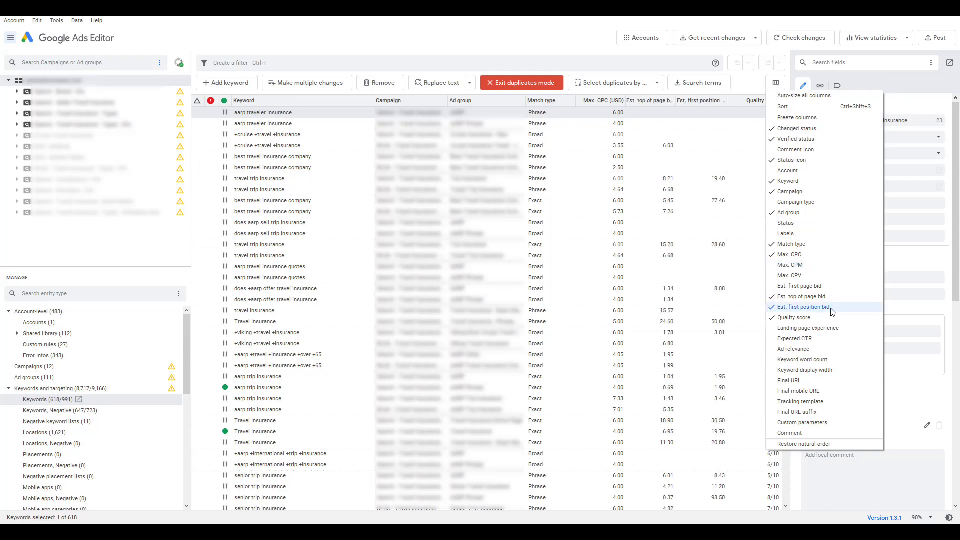
click(832, 334)
click(832, 340)
click(833, 350)
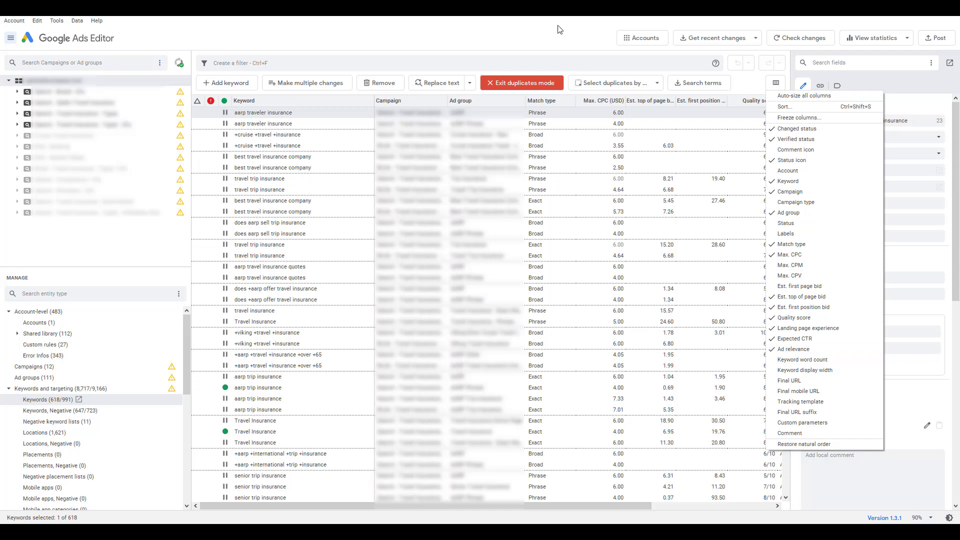
click(593, 502)
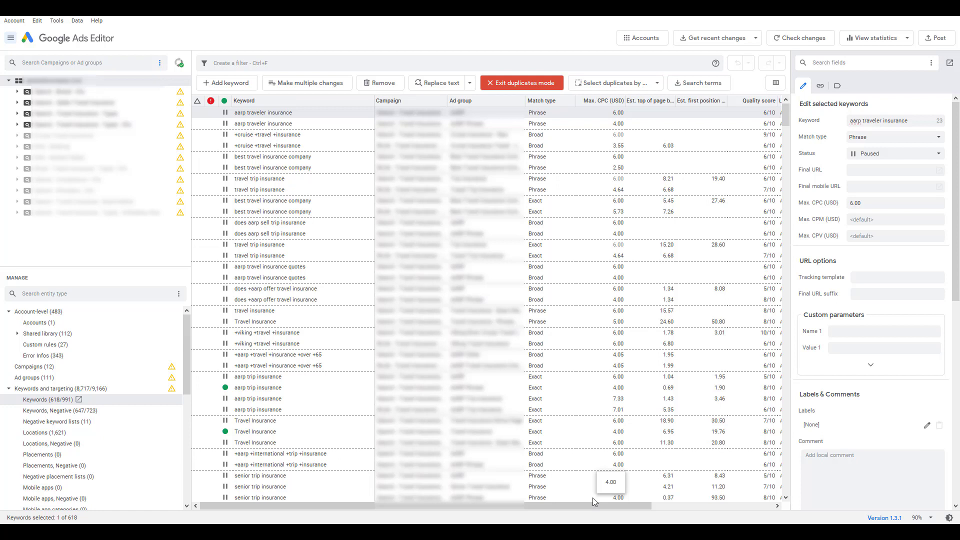
Scroll the grid right to show the landing page experience, expected CTR and ad relevance ratings.
drag(593, 507, 698, 522)
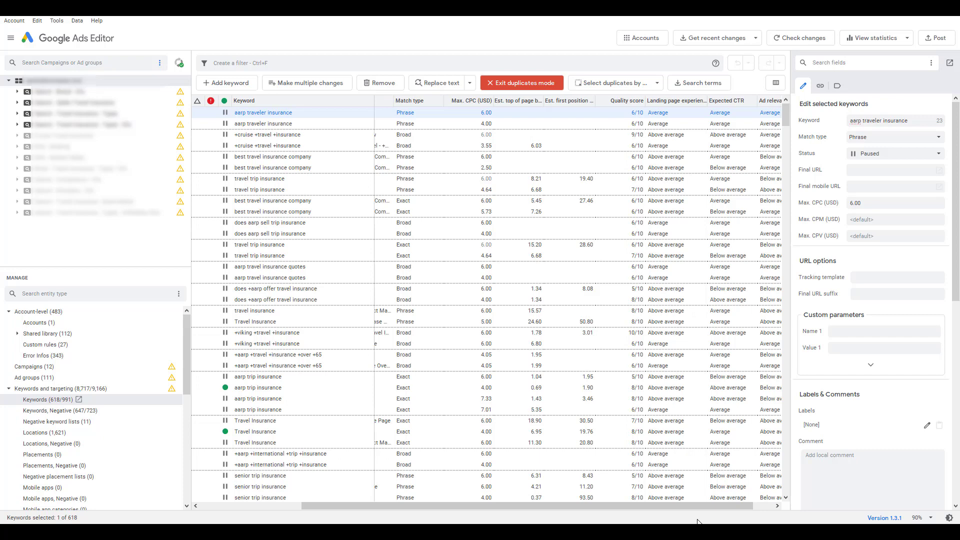
Open the grid's column list again.
click(781, 88)
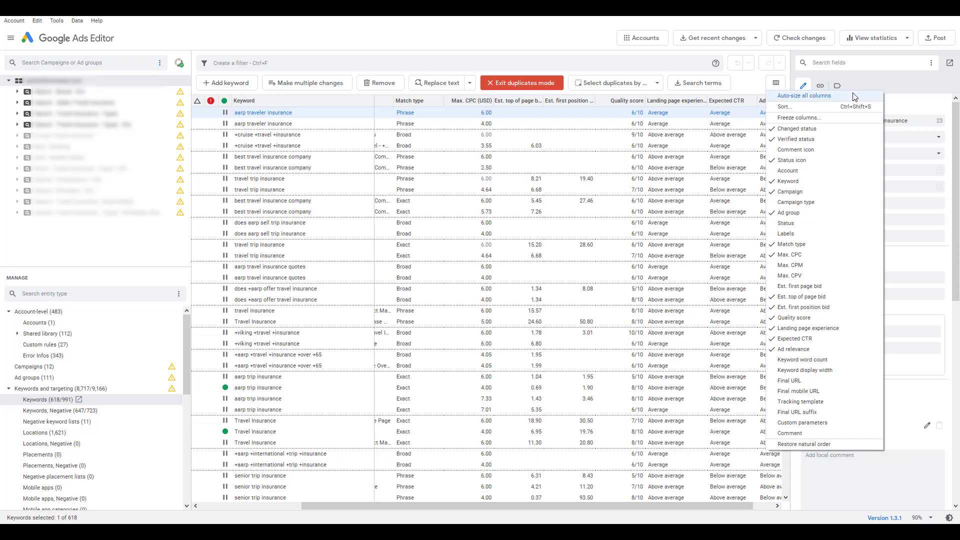
Open Download statistics with an All time date range and every campaign selected.
click(896, 41)
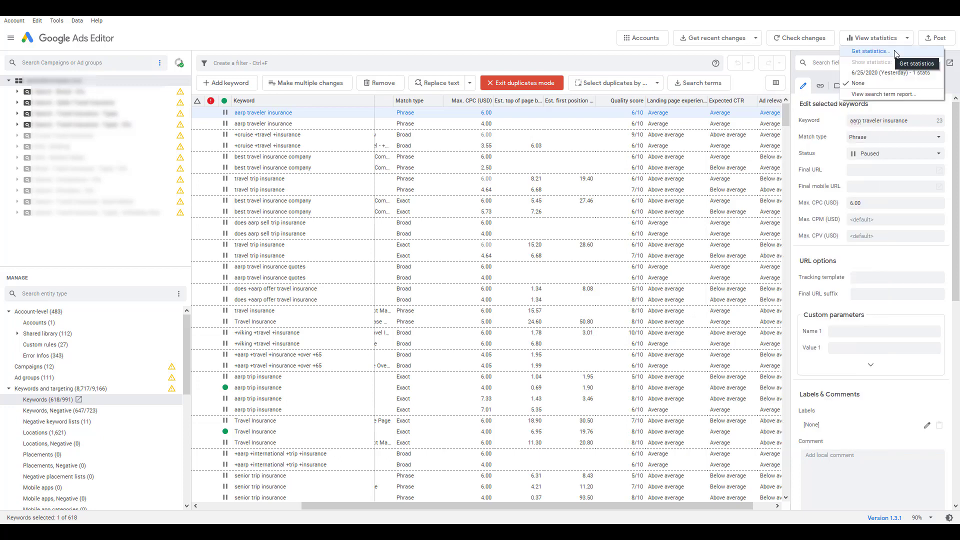
click(871, 51)
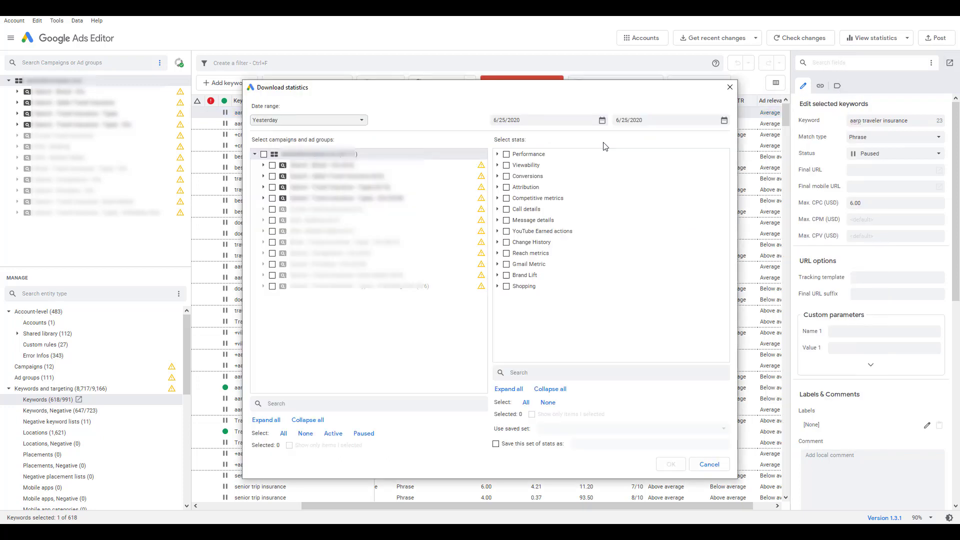
click(302, 123)
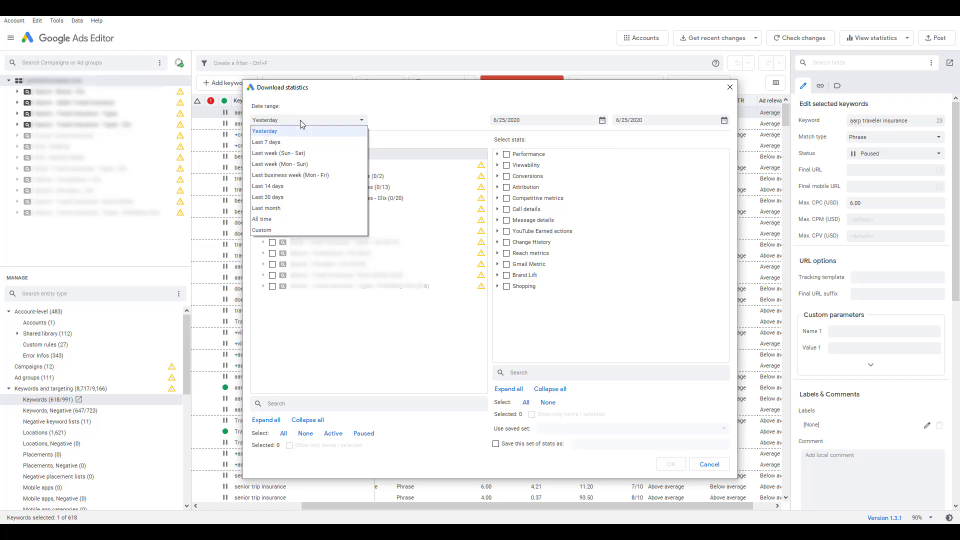
click(314, 219)
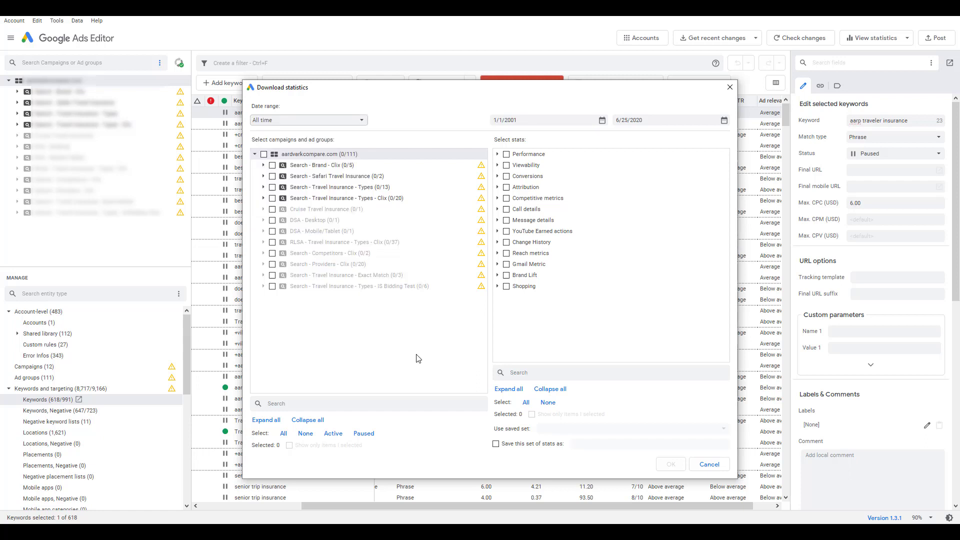
click(264, 155)
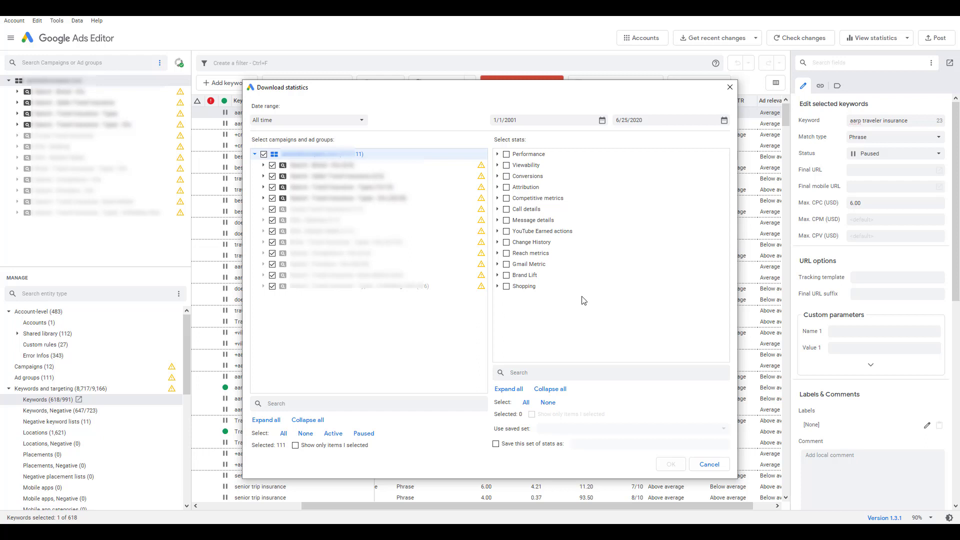
Tick only Conversions, Cost / conv. and Conv. rate within the Conversions group.
click(506, 177)
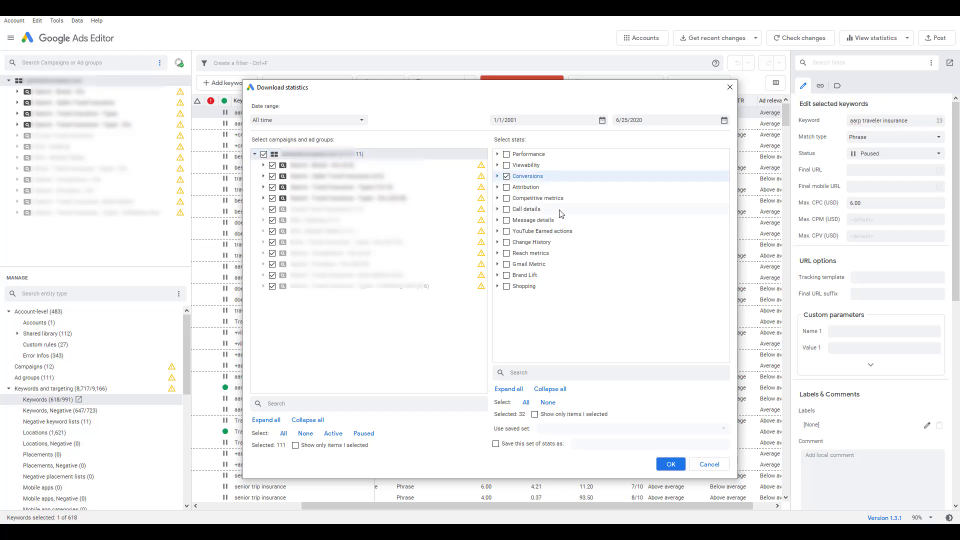
click(507, 176)
click(498, 176)
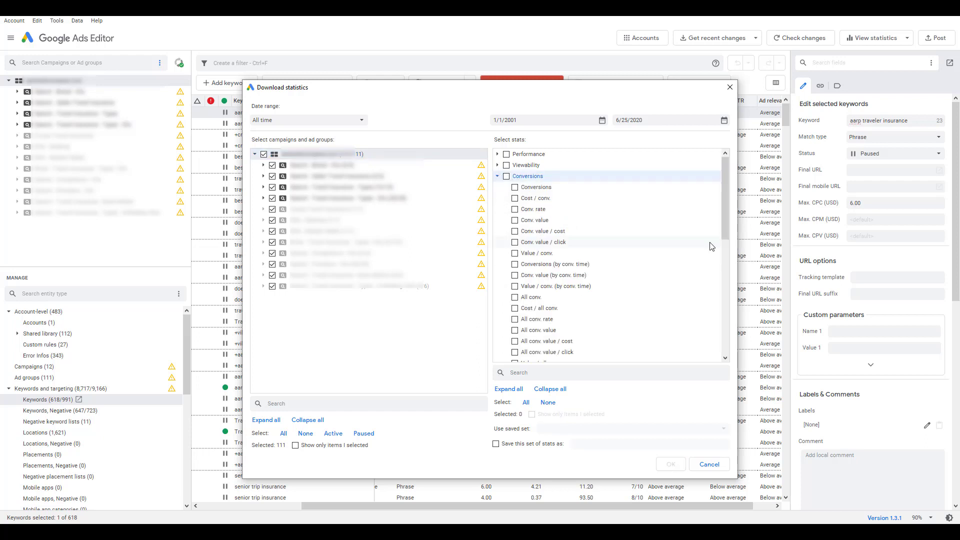
click(515, 187)
click(514, 198)
click(515, 209)
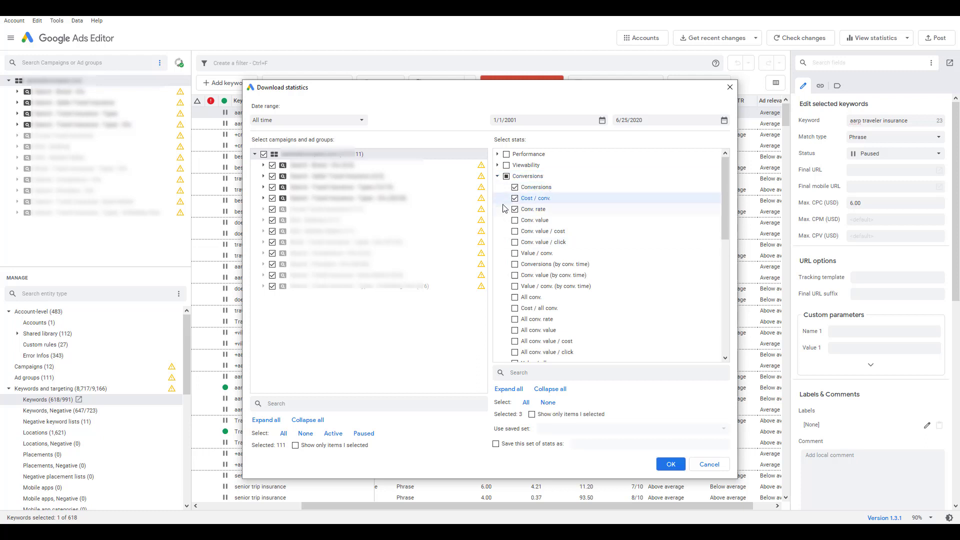
click(497, 176)
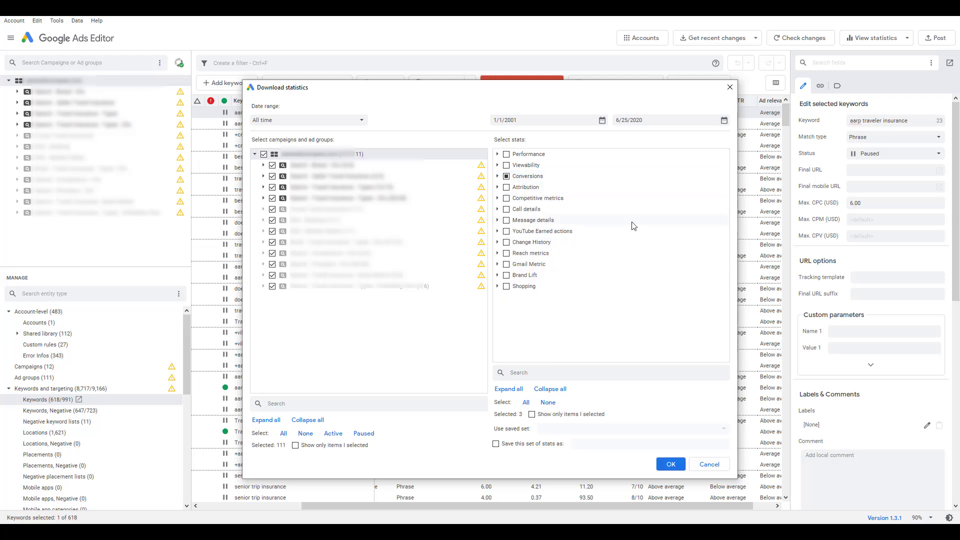
Add Phone calls from Call details and Search impr. share from Competitive metrics.
click(497, 210)
click(532, 223)
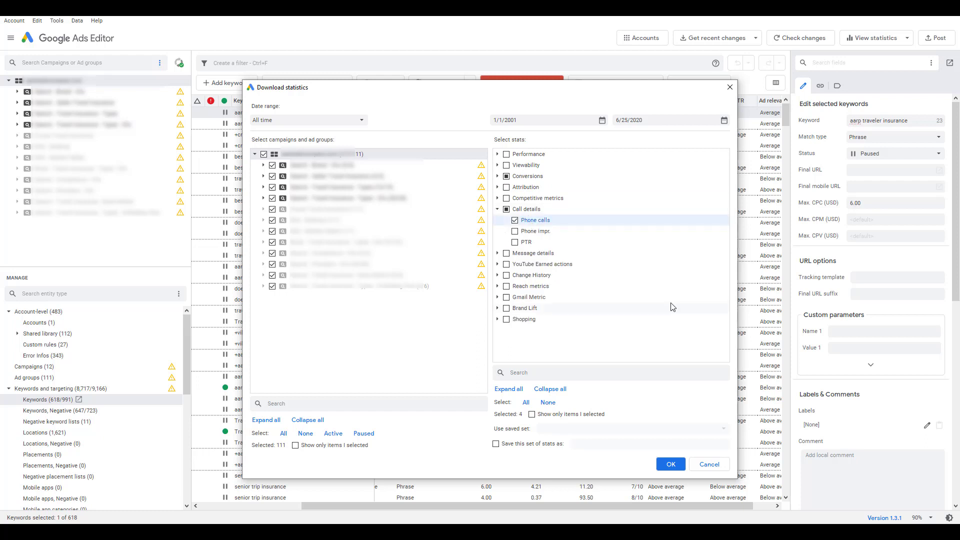
click(497, 199)
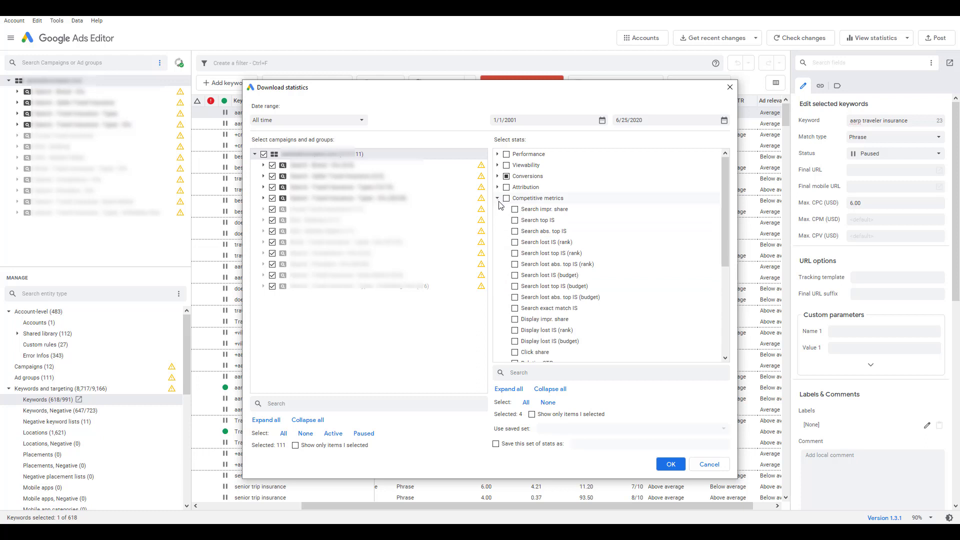
click(515, 210)
click(497, 198)
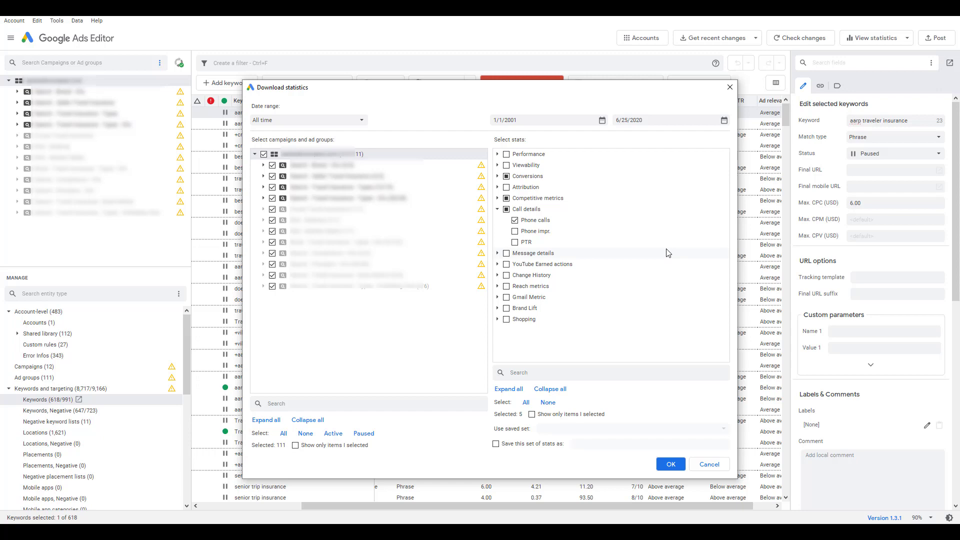
Download the all-time stats and view the Conversions, Search impr. share and Phone calls columns.
click(671, 465)
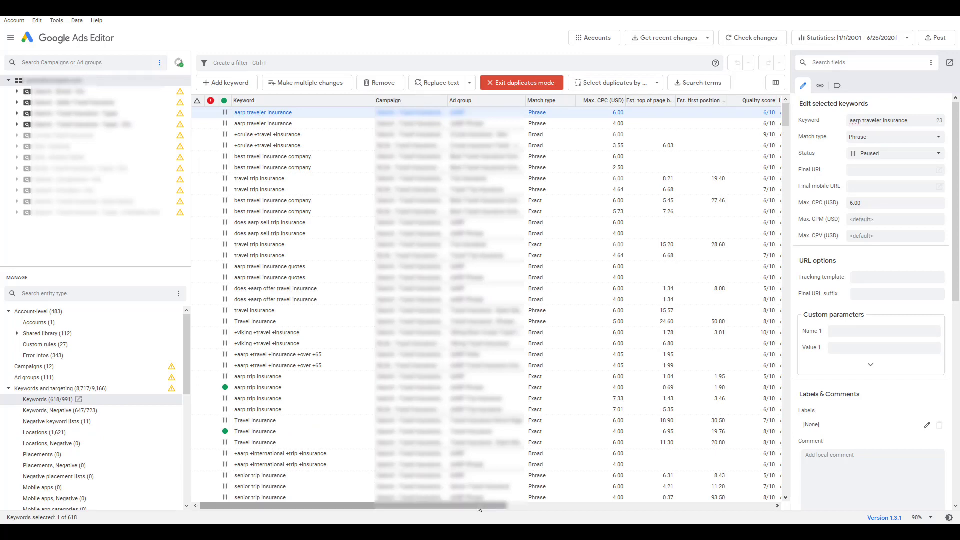
drag(479, 509, 745, 507)
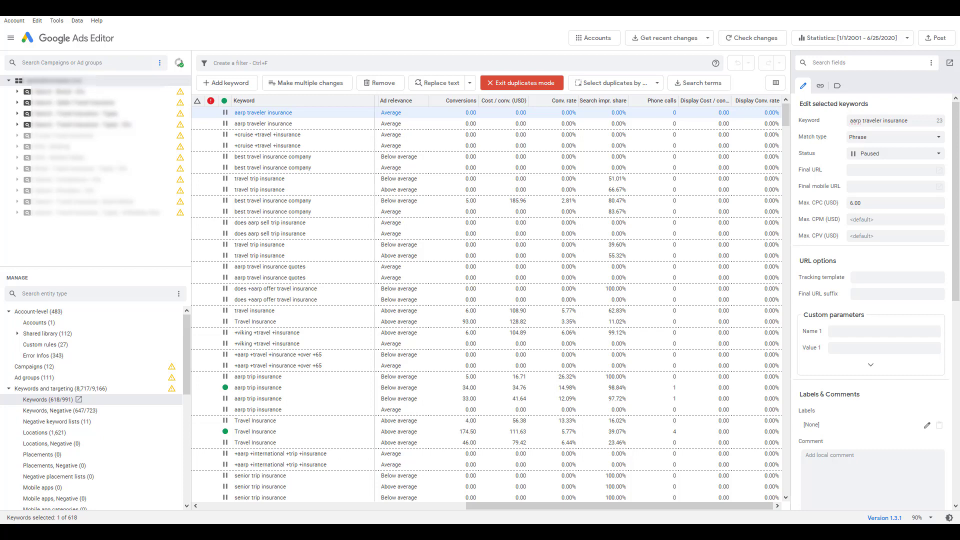
Pause and remove the Exact 'aarp trip insurance' keyword, then undo the changes.
click(444, 389)
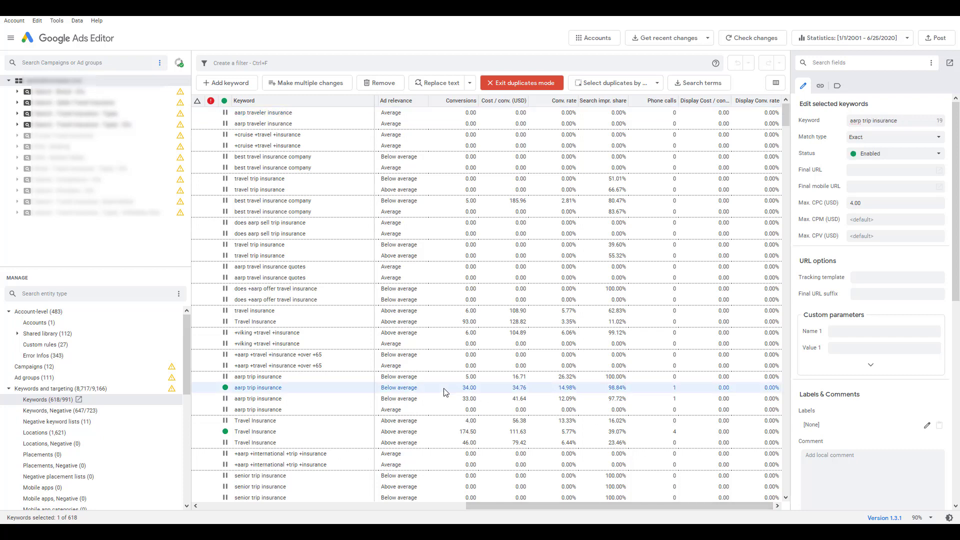
right_click(445, 392)
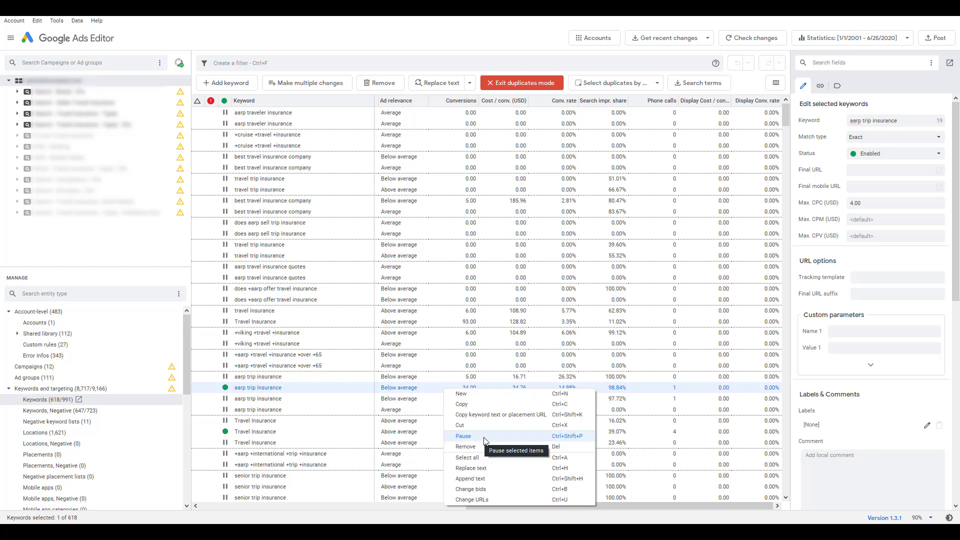
click(463, 436)
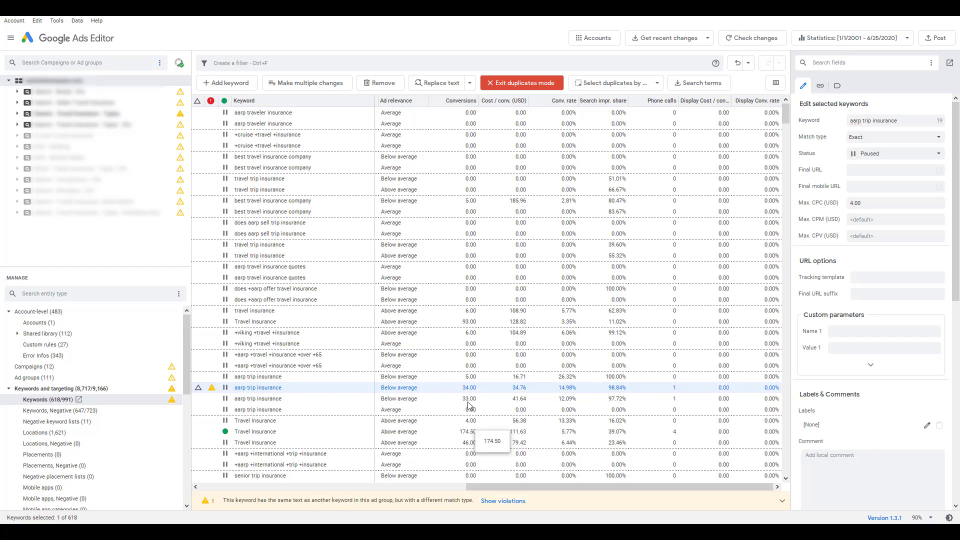
key(Delete)
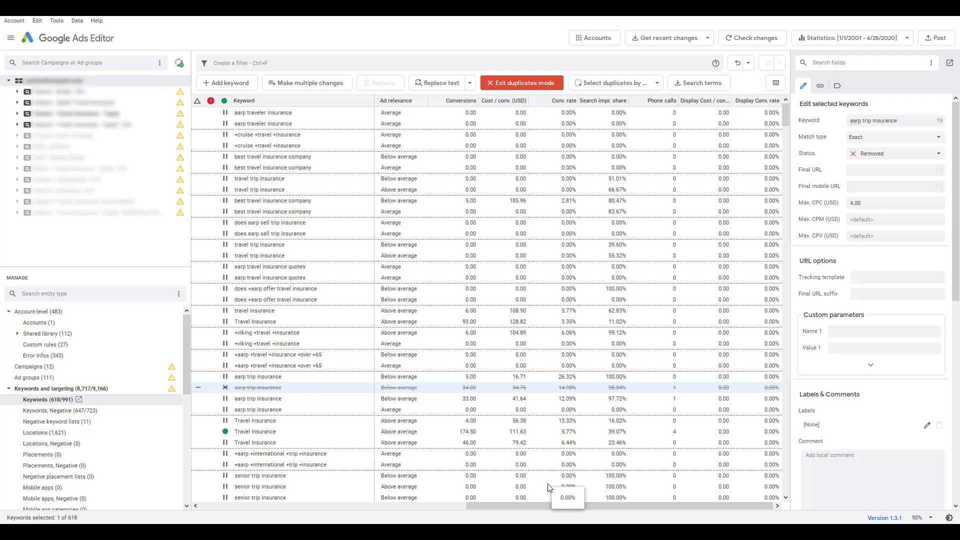
key(ctrl+z)
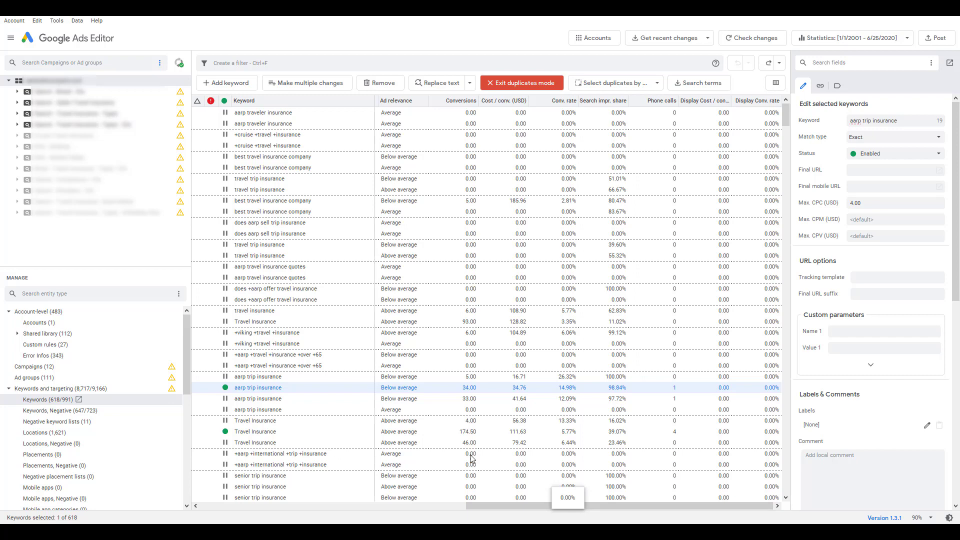
Export the current duplicate keywords view to a CSV file.
click(14, 20)
mouse_move(79, 139)
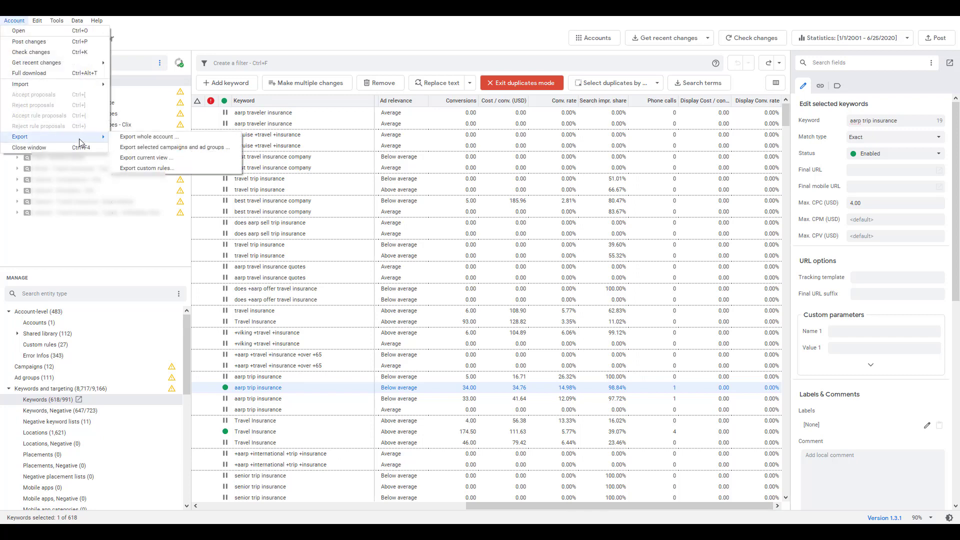
click(145, 158)
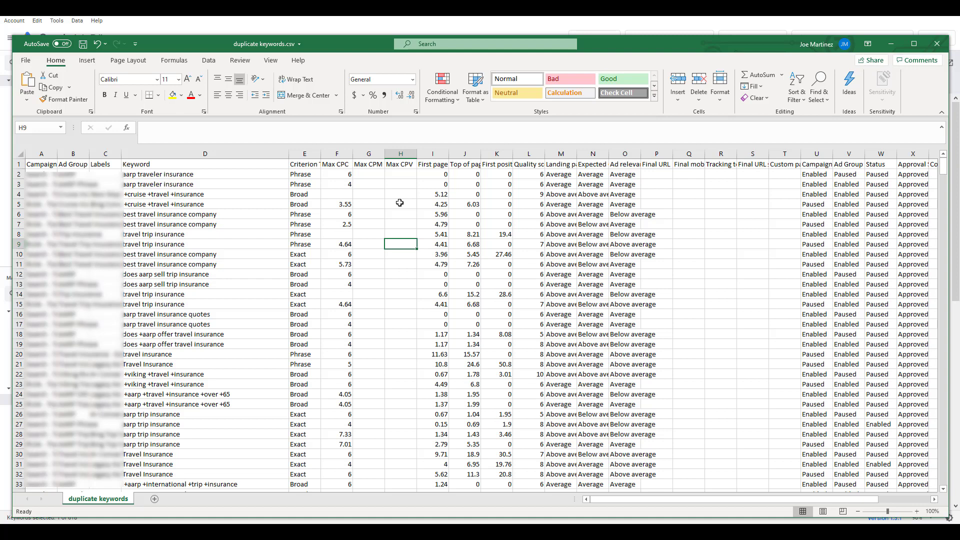
Leave the Excel spreadsheet and return to the 618-keyword duplicates grid.
key(alt+Tab)
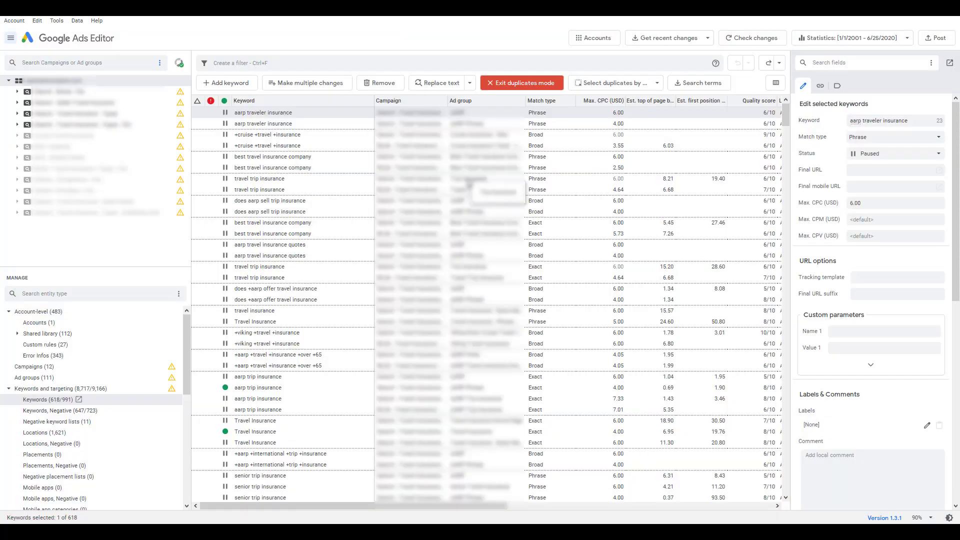